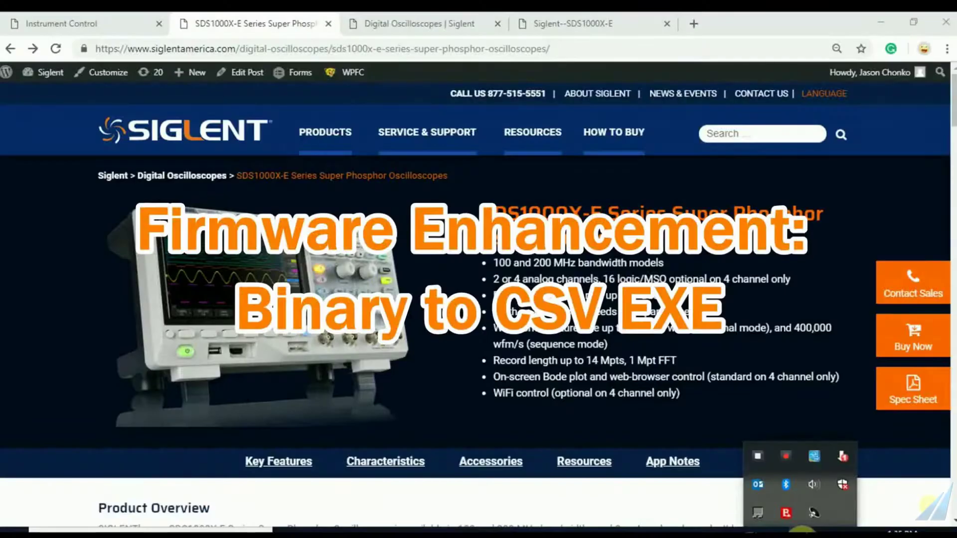
Highlight the 100 and 200 MHz bandwidth text, then jump to the SDS1000X-E Resources section.
{"action": "left_click", "coordinate": [802, 529]}
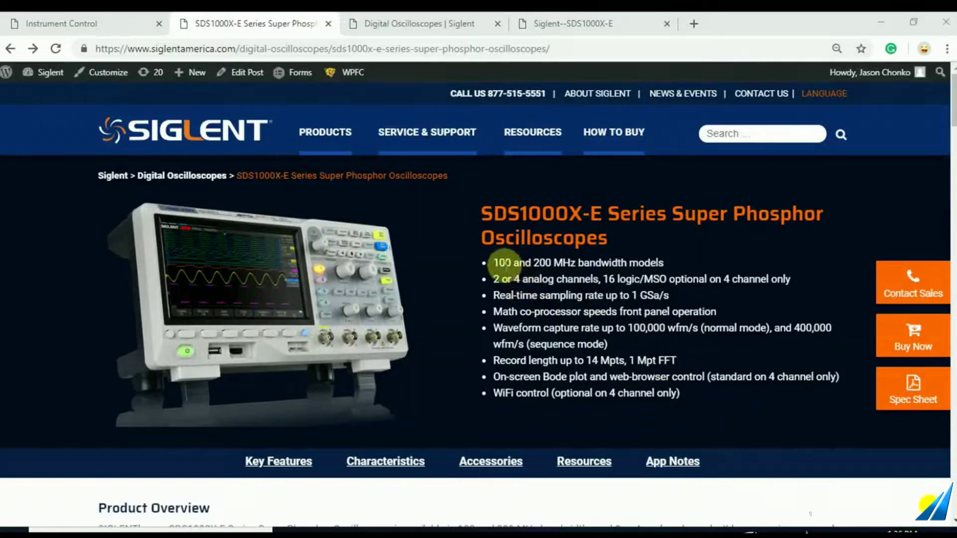
{"action": "left_click_drag", "start_coordinate": [493, 262], "coordinate": [618, 263]}
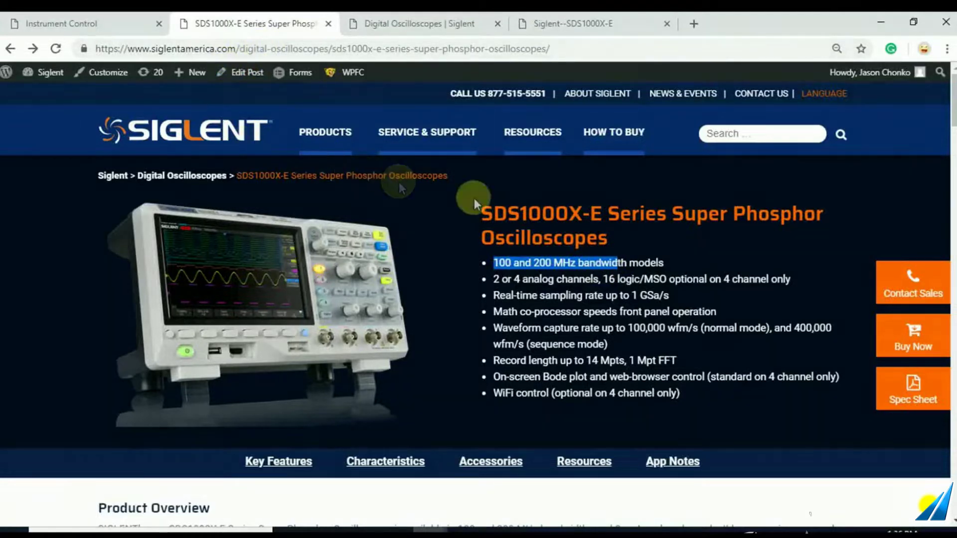
{"action": "left_click", "coordinate": [573, 468]}
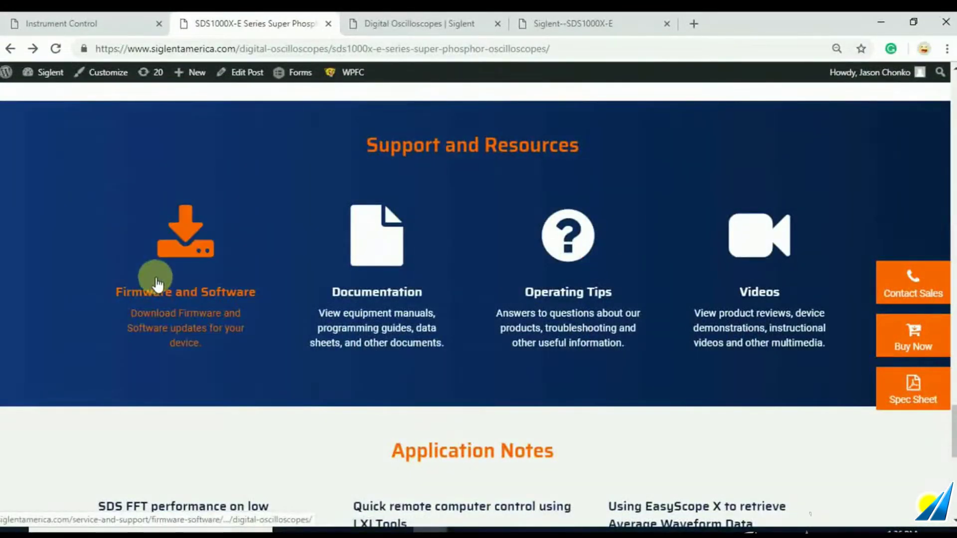
Open the oscilloscope firmware list and highlight the SDS1xx4X-E 6.1.26 firmware dated 09.26.18.
{"action": "left_click", "coordinate": [430, 18]}
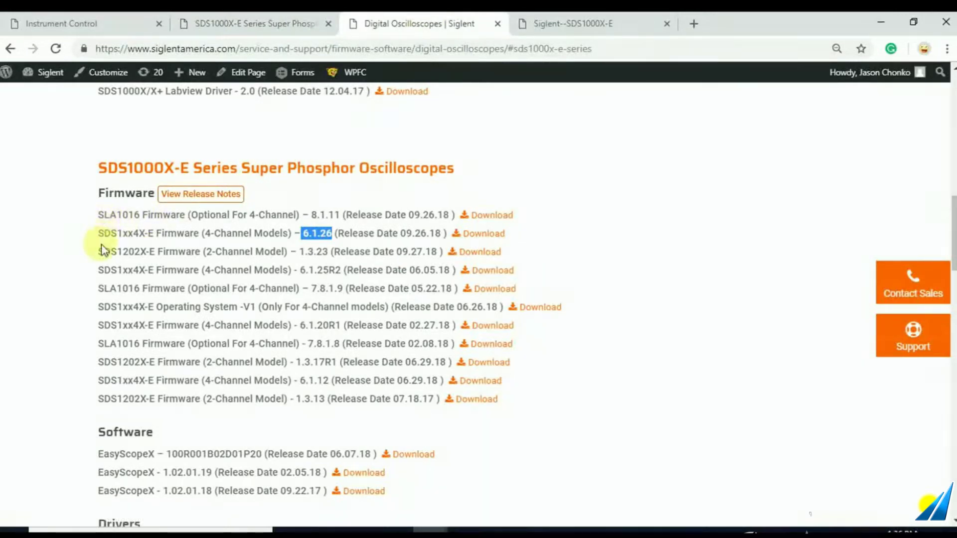
{"action": "left_click_drag", "start_coordinate": [99, 234], "coordinate": [333, 236]}
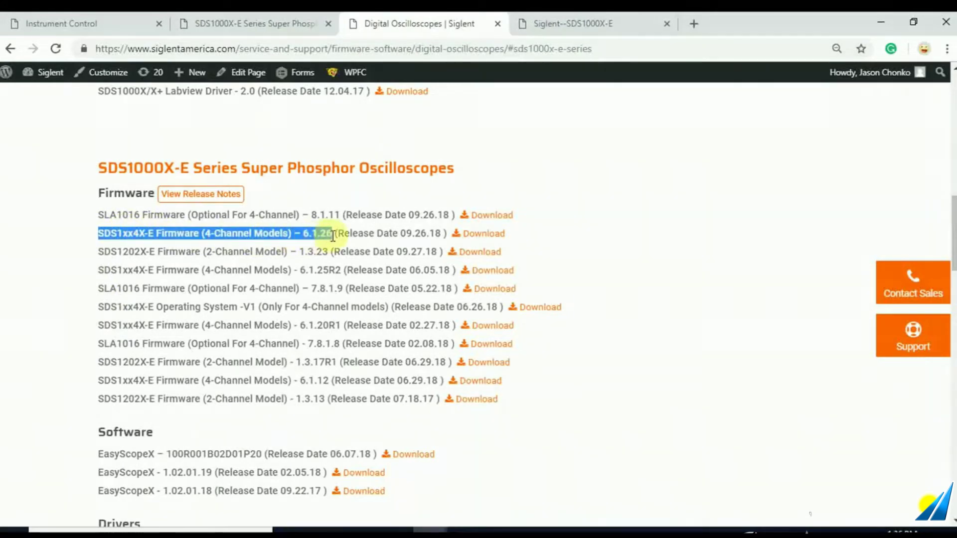
{"action": "left_click_drag", "start_coordinate": [333, 235], "coordinate": [440, 234]}
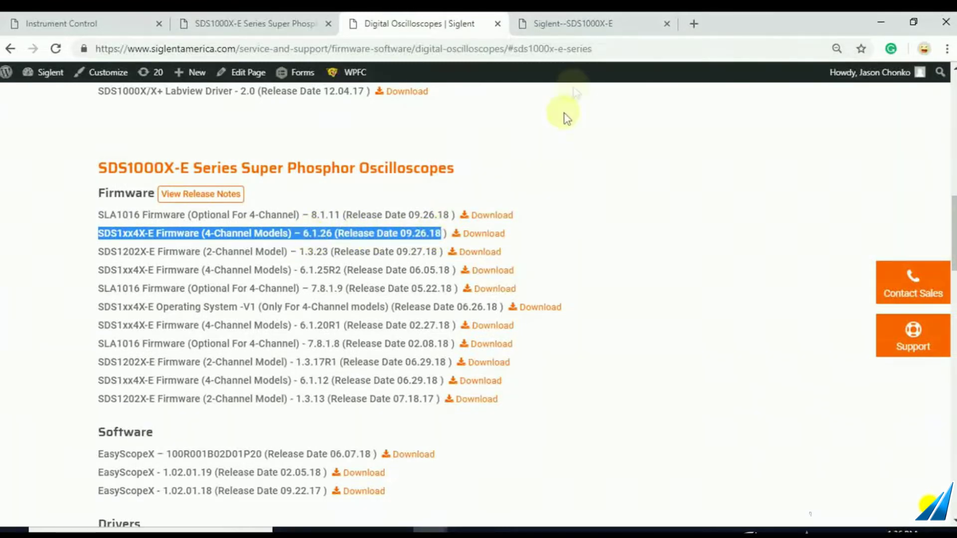
Open the SDS1000X-E release notes PDF and highlight the decode list table and FFT items.
{"action": "left_click", "coordinate": [577, 25]}
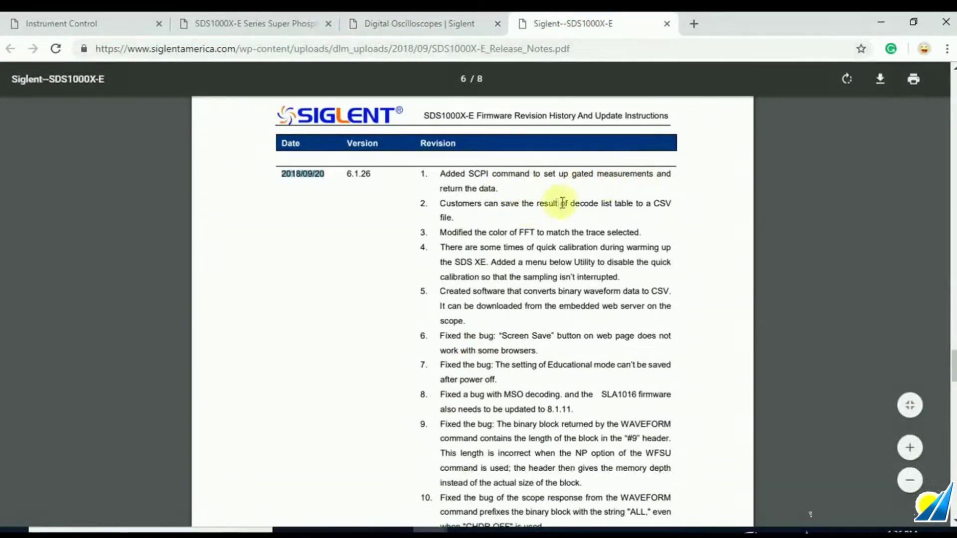
{"action": "left_click_drag", "start_coordinate": [571, 205], "coordinate": [634, 206]}
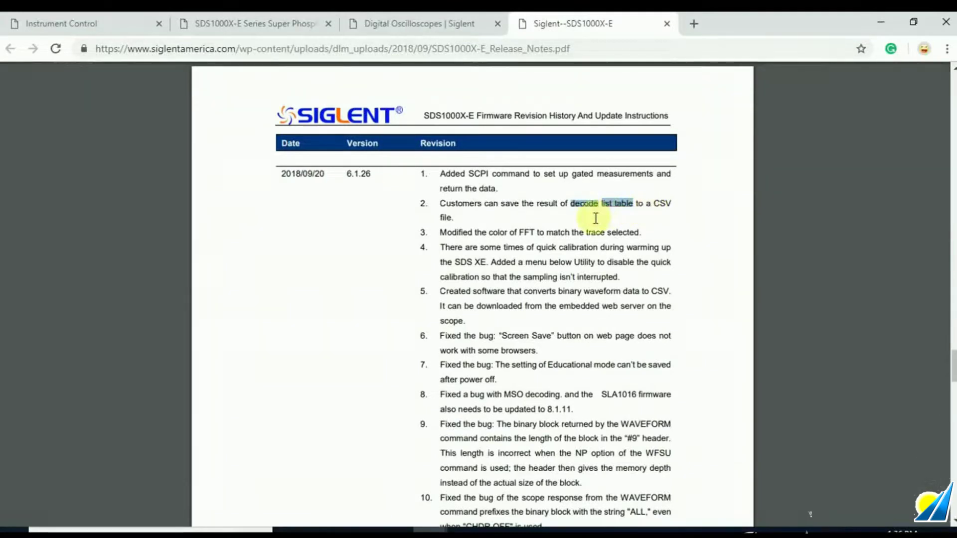
{"action": "left_click_drag", "start_coordinate": [518, 232], "coordinate": [536, 233]}
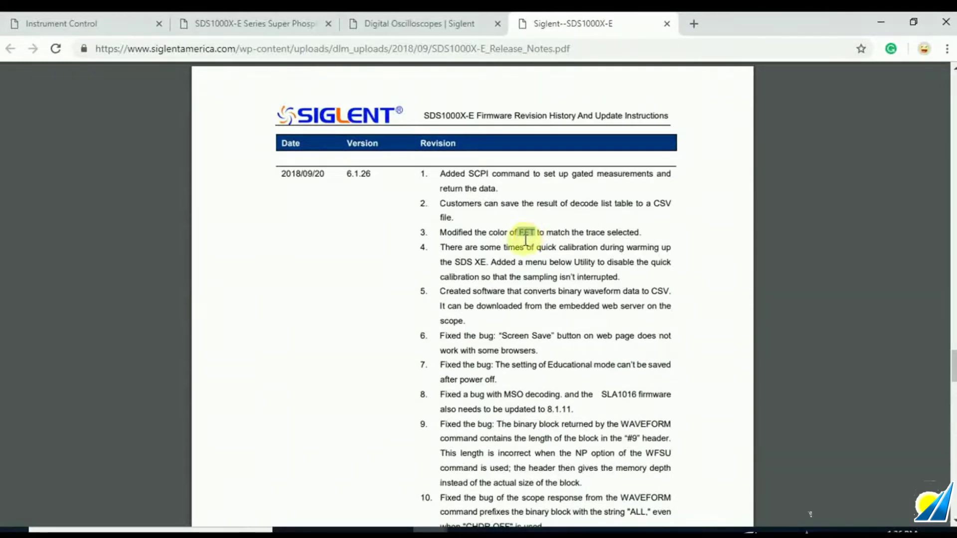
Highlight item 5, the new binary-to-CSV waveform converter, then clear the highlight.
{"action": "scroll", "coordinate": [528, 236], "scroll_direction": "down", "scroll_amount": 1}
{"action": "left_click_drag", "start_coordinate": [479, 310], "coordinate": [439, 267]}
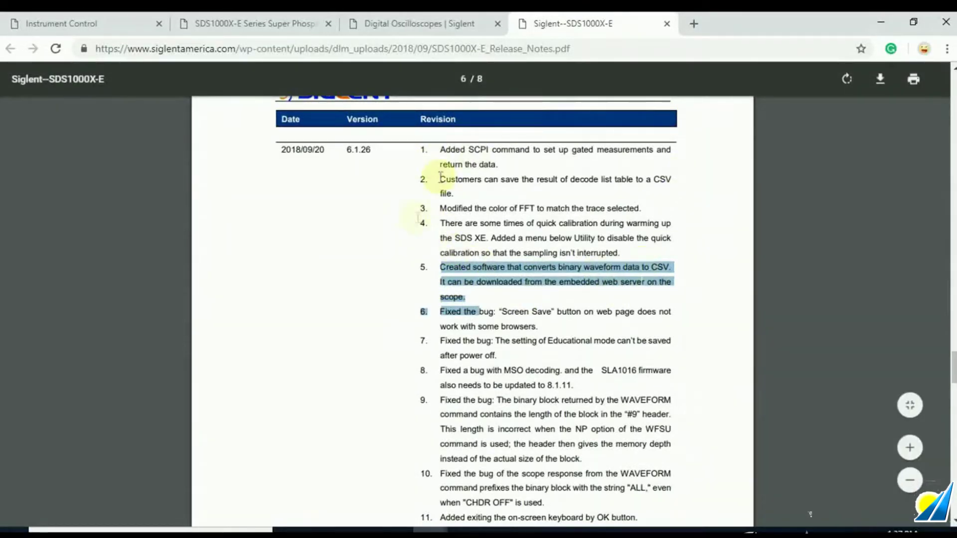
{"action": "left_click", "coordinate": [674, 234]}
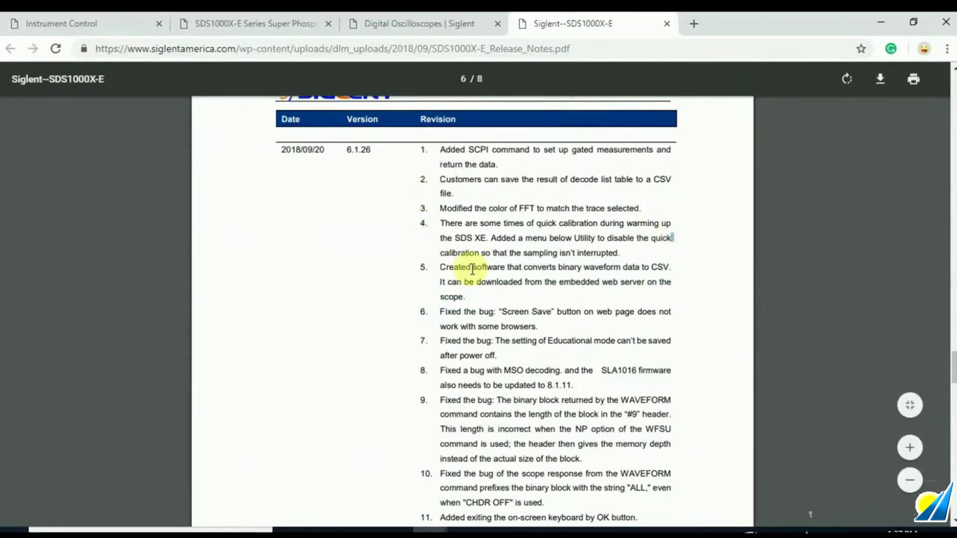
{"action": "scroll", "coordinate": [508, 262], "scroll_direction": "up", "scroll_amount": 1}
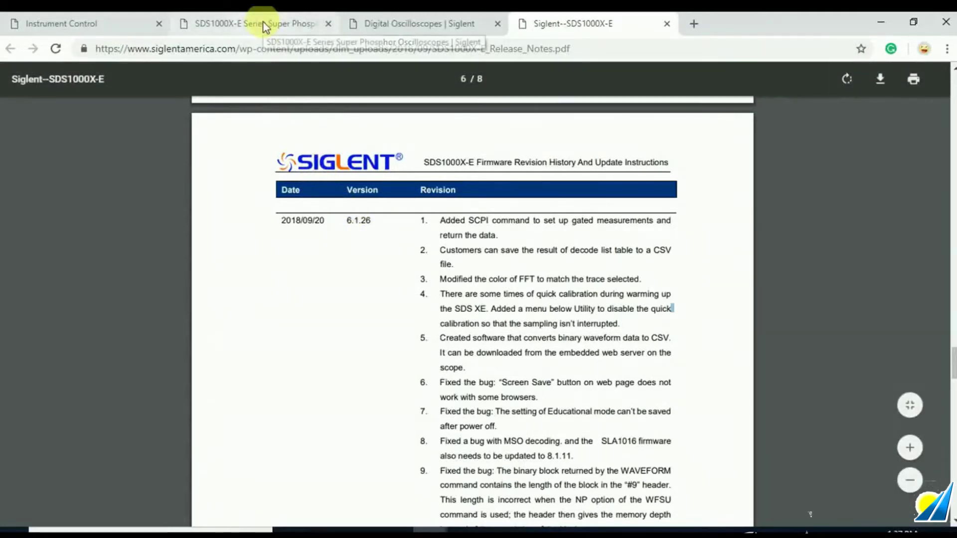
Return to the scope's web control page and highlight its IP address in the address bar.
{"action": "left_click", "coordinate": [108, 23]}
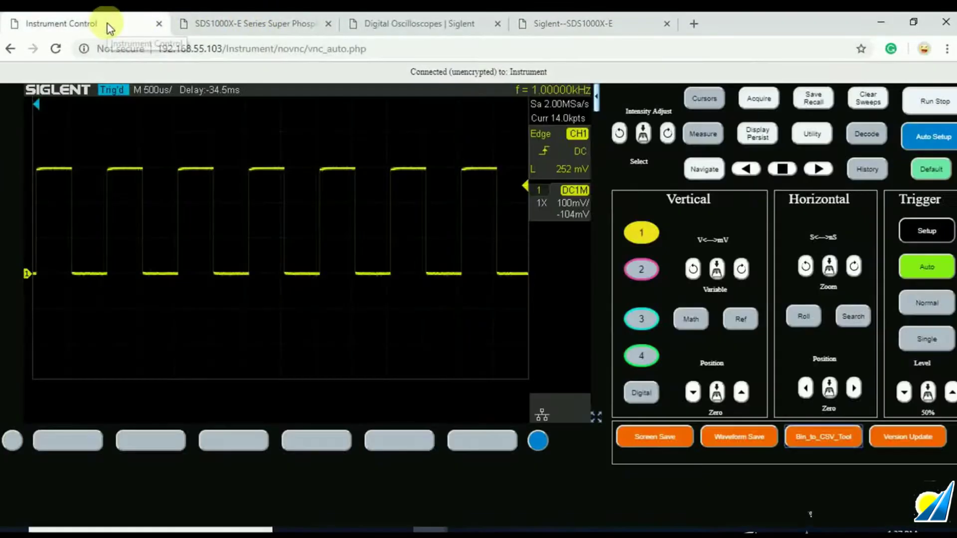
{"action": "left_click", "coordinate": [239, 51]}
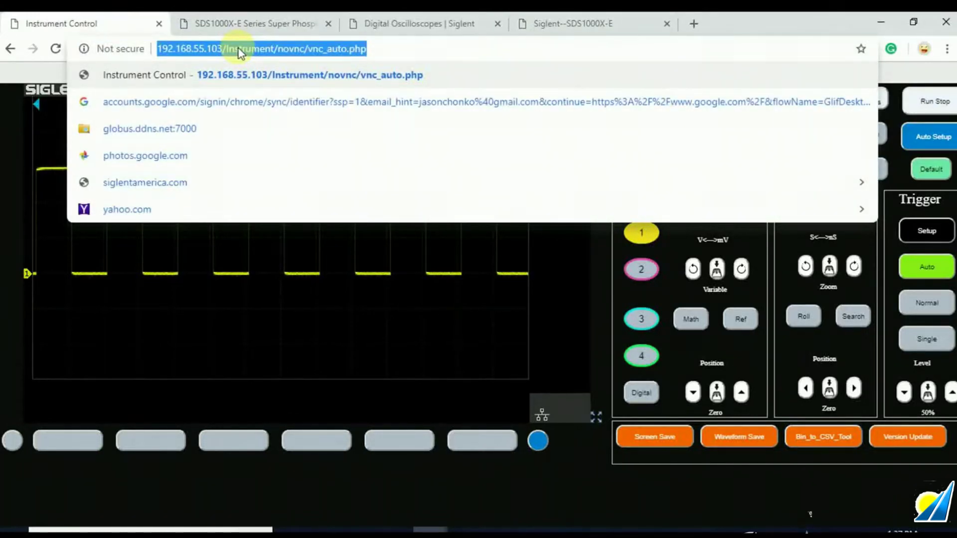
{"action": "left_click", "coordinate": [167, 54]}
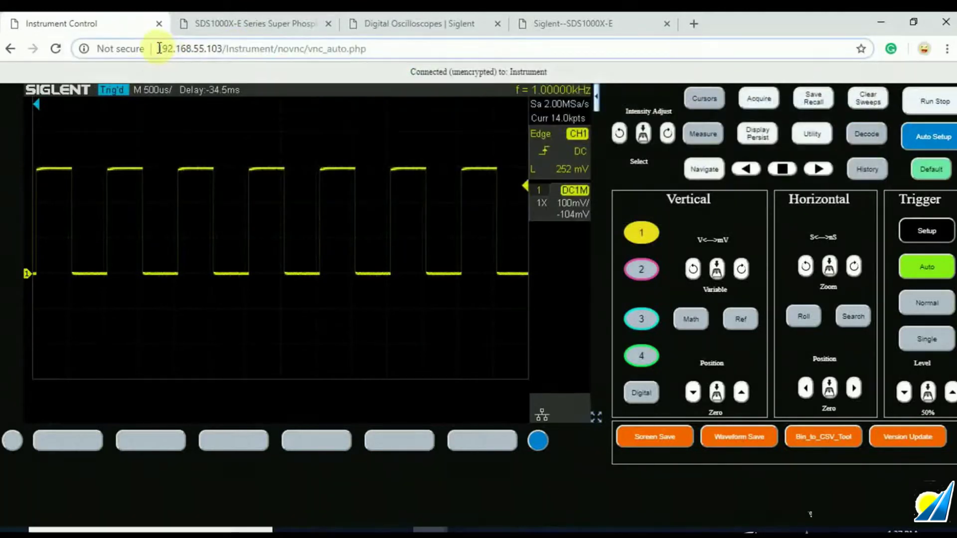
{"action": "left_click_drag", "start_coordinate": [156, 49], "coordinate": [220, 50]}
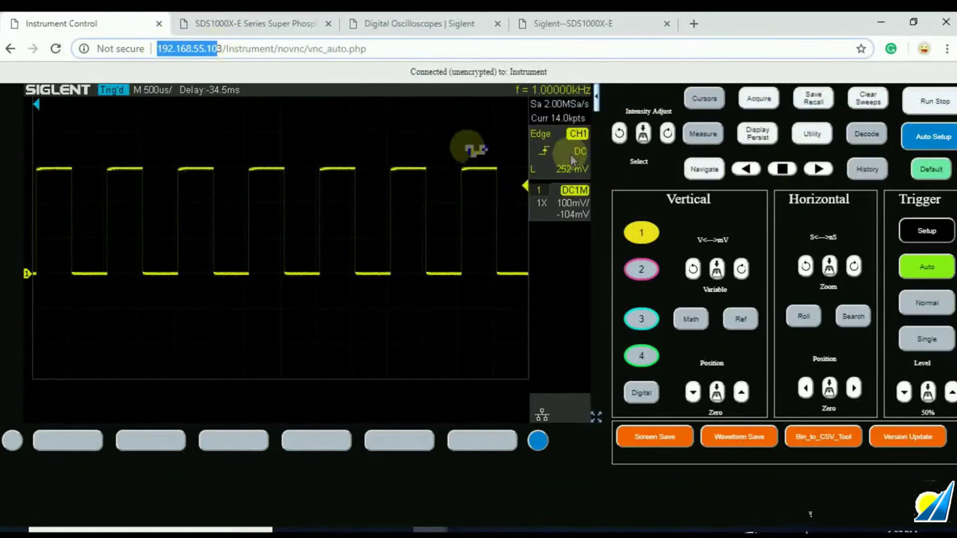
Back on the welcome page, highlight software version 7.1.6.1.26 and open Instrument Control.
{"action": "left_click", "coordinate": [10, 50]}
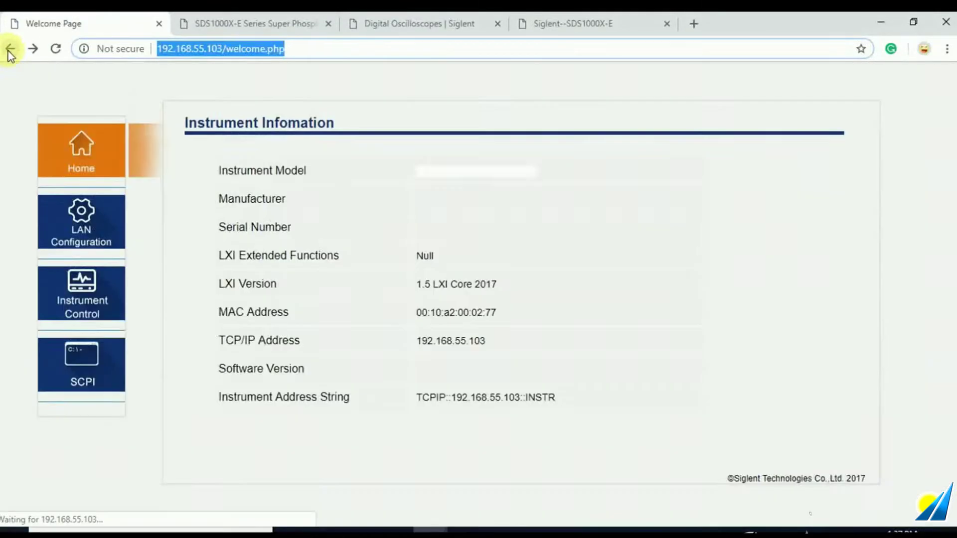
{"action": "left_click", "coordinate": [173, 48]}
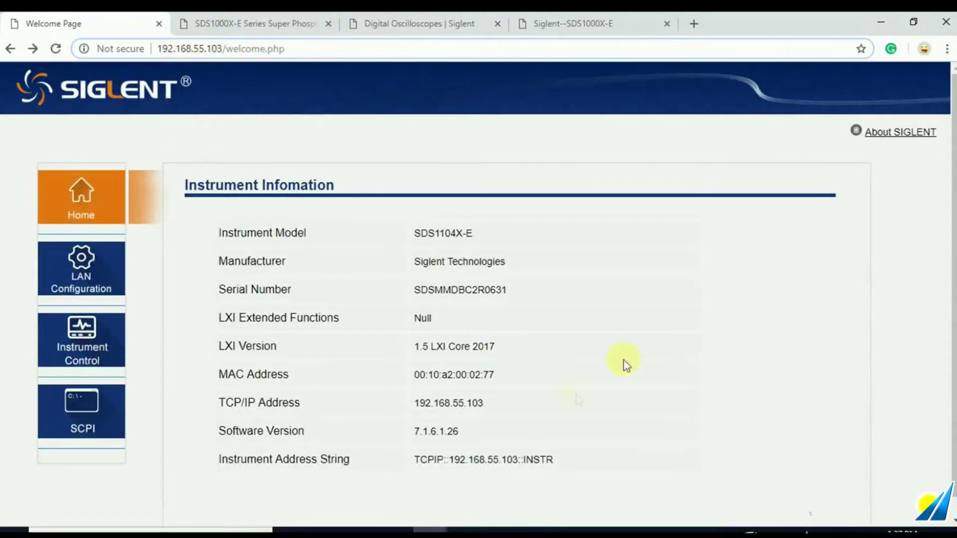
{"action": "left_click_drag", "start_coordinate": [465, 434], "coordinate": [397, 436]}
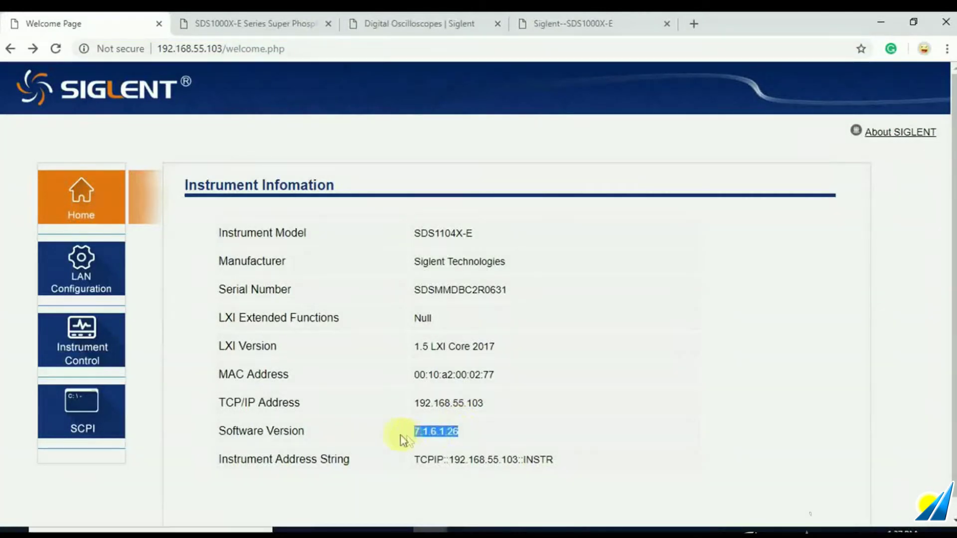
{"action": "left_click", "coordinate": [101, 351]}
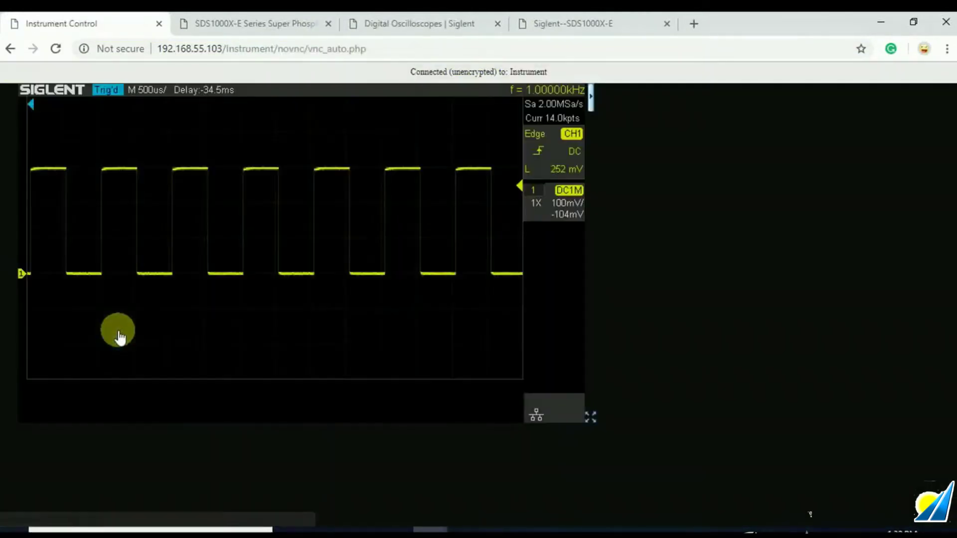
Expand the scope's full virtual front panel beside the live 1.00000 kHz square wave.
{"action": "left_click", "coordinate": [590, 100]}
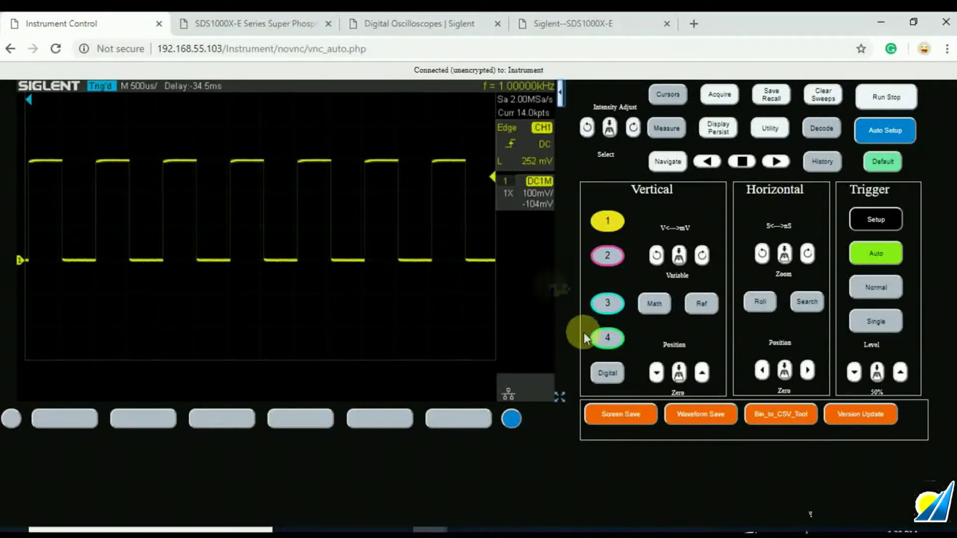
Download BinToCSV_tool.zip and save the current waveform as usr_wf_data.bin.
{"action": "left_click", "coordinate": [792, 412]}
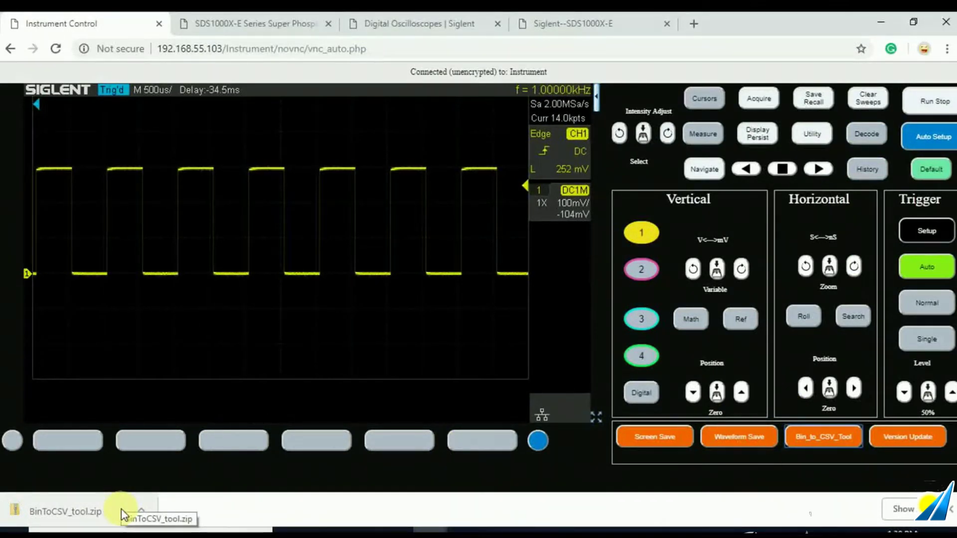
{"action": "left_click", "coordinate": [736, 434]}
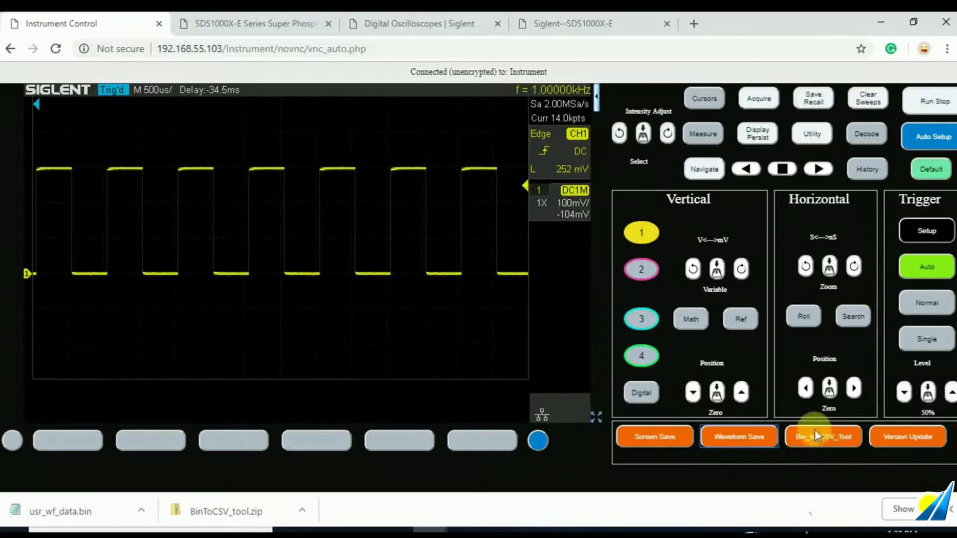
{"action": "mouse_move", "coordinate": [324, 531]}
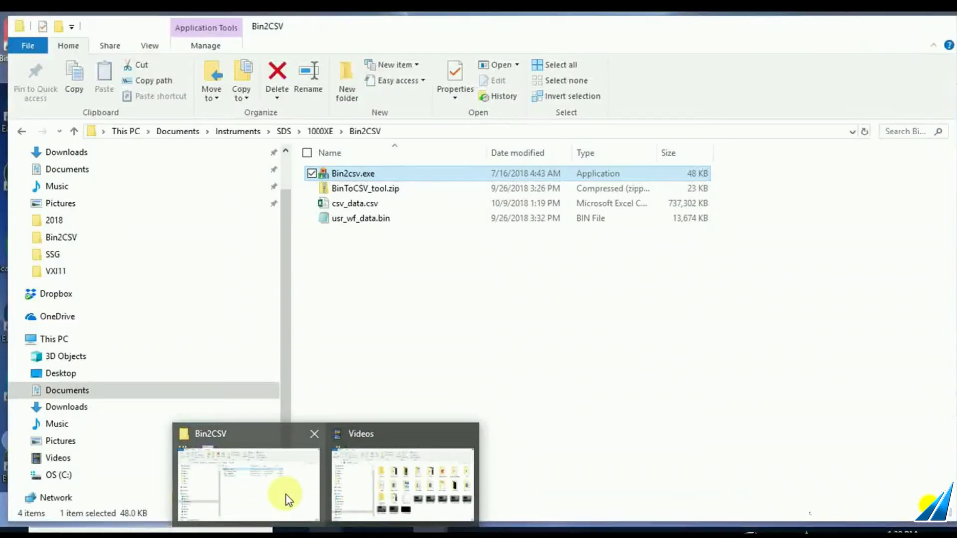
View the raw contents of usr_wf_data.bin from the Bin2CSV folder.
{"action": "left_click", "coordinate": [287, 500]}
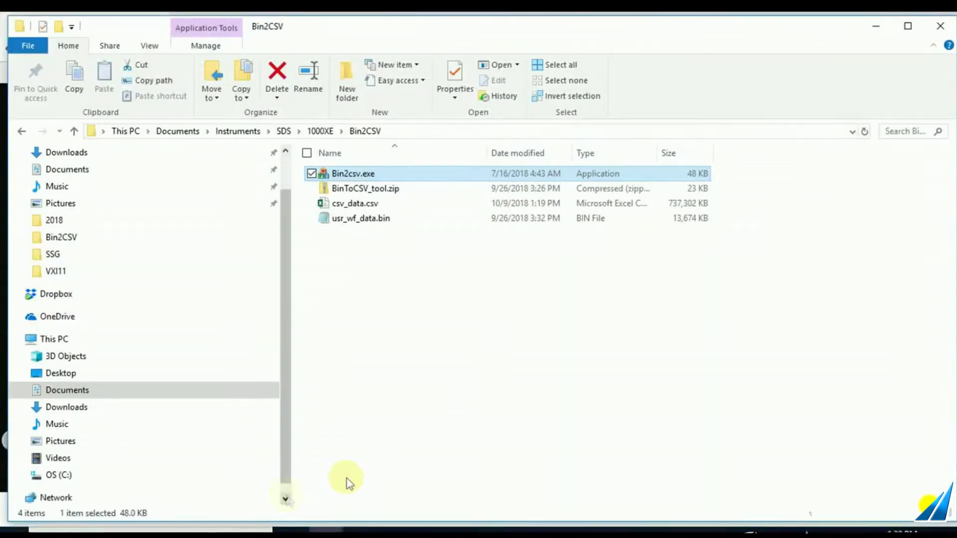
{"action": "left_click", "coordinate": [383, 220]}
{"action": "double_click", "coordinate": [383, 221]}
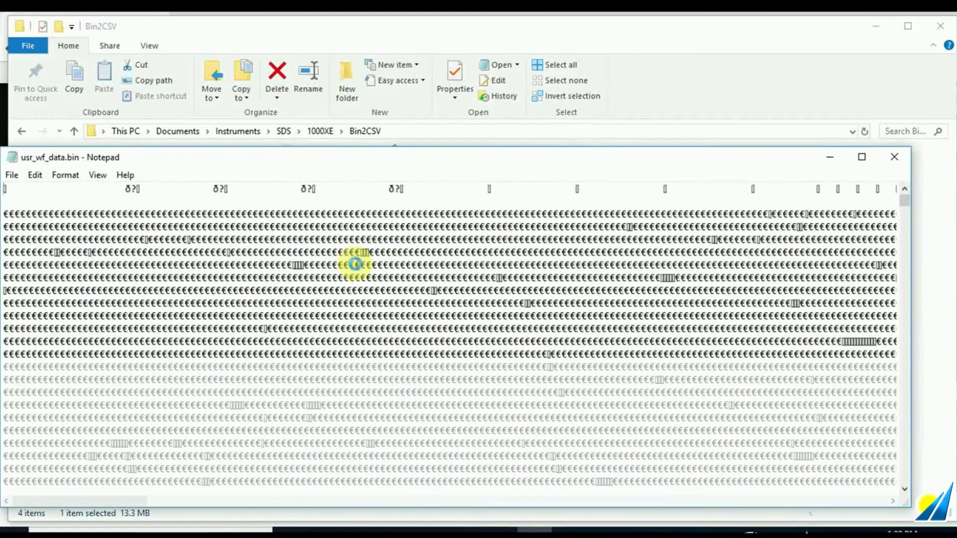
Open the converted csv_data.csv in Excel.
{"action": "left_click", "coordinate": [894, 159]}
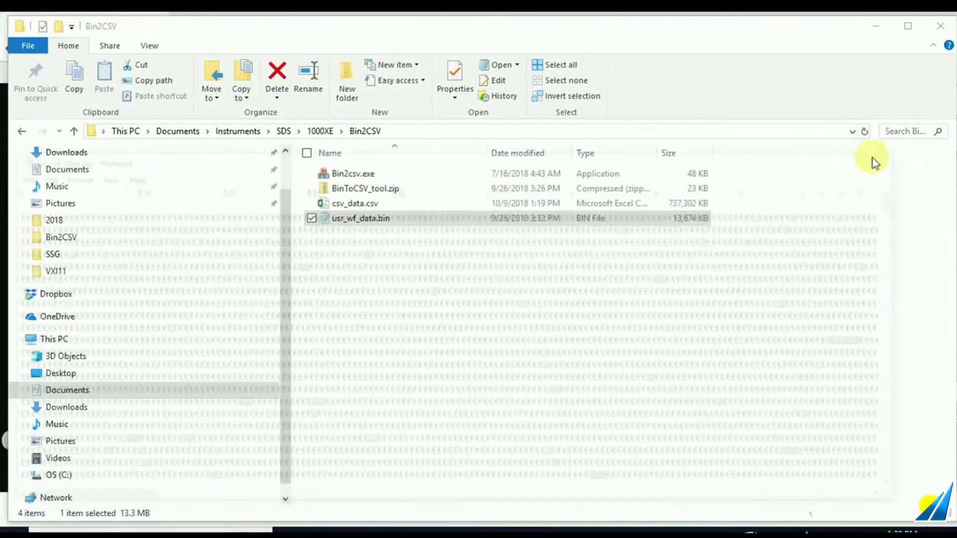
{"action": "left_click", "coordinate": [367, 203]}
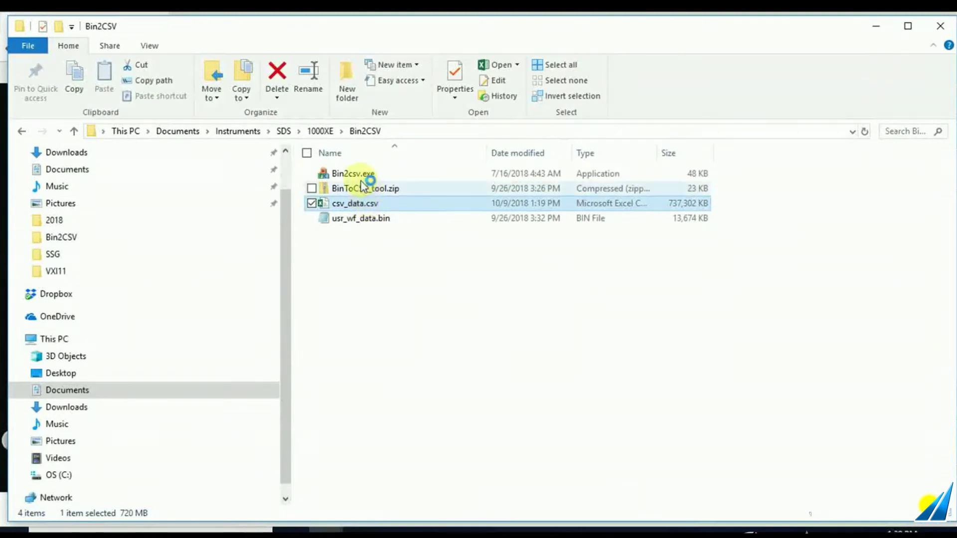
{"action": "double_click", "coordinate": [374, 204]}
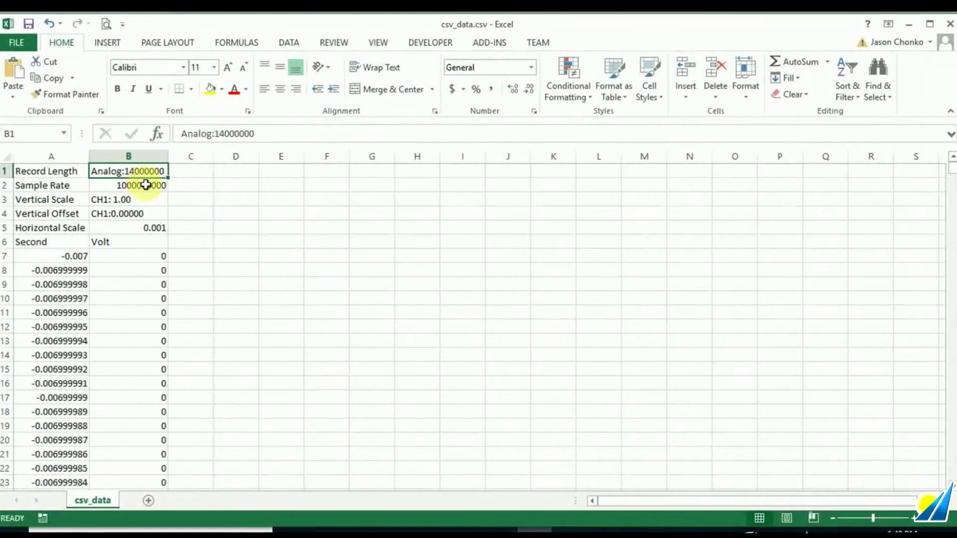
Review header cells A1–A5, from Record Length to Horizontal Scale, and select Second/Volt samples A7:B16.
{"action": "left_click", "coordinate": [63, 184]}
{"action": "left_click", "coordinate": [60, 171]}
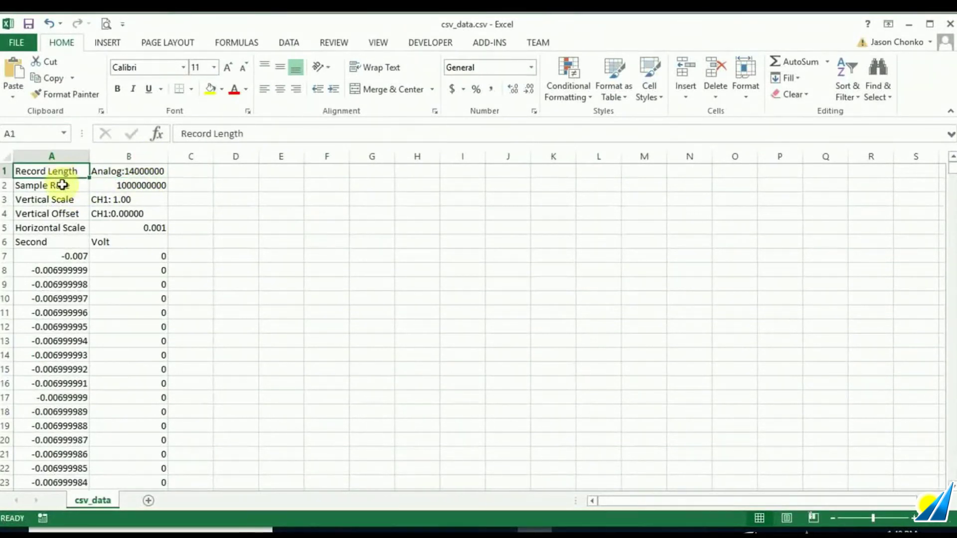
{"action": "left_click", "coordinate": [60, 184]}
{"action": "left_click", "coordinate": [60, 201]}
{"action": "left_click", "coordinate": [59, 215]}
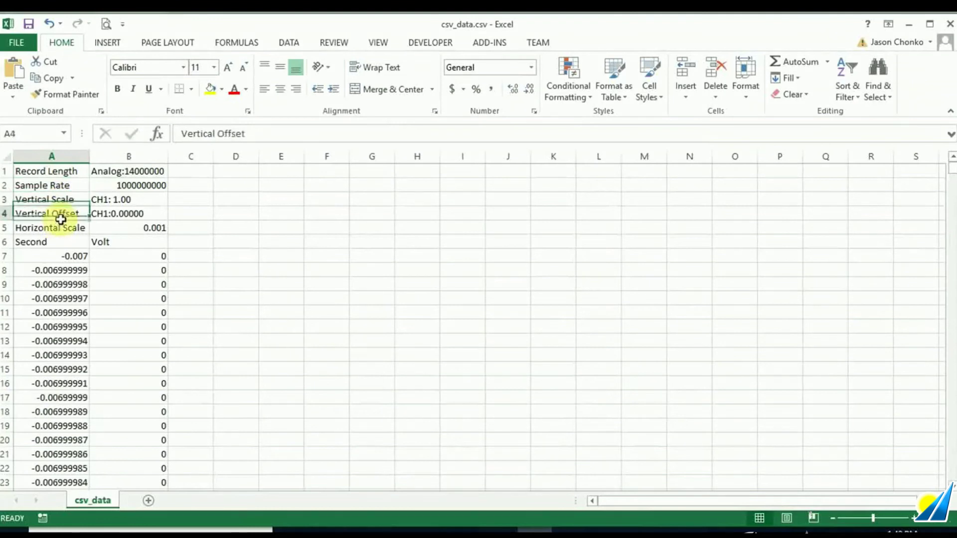
{"action": "left_click", "coordinate": [60, 228]}
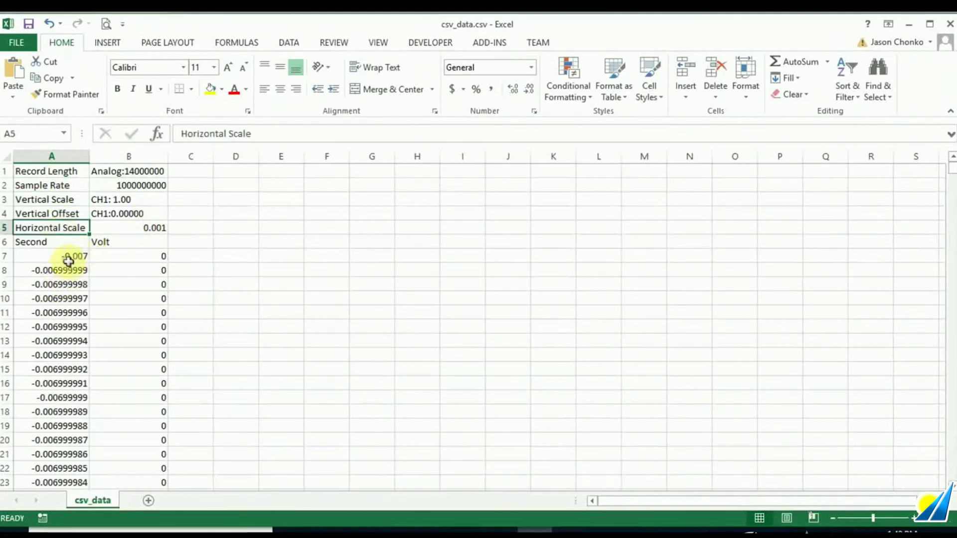
{"action": "left_click_drag", "start_coordinate": [69, 256], "coordinate": [119, 384]}
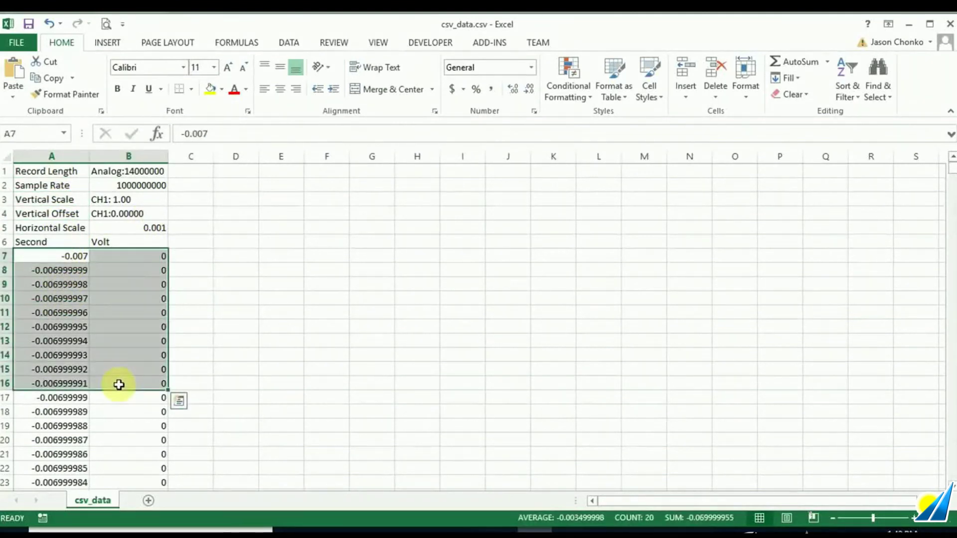